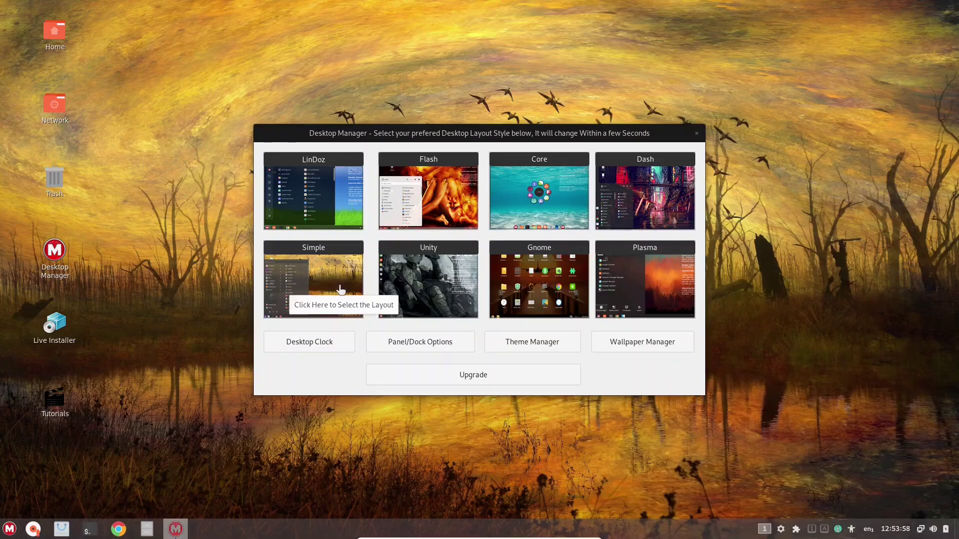
Switch the desktop to the LinDoz layout and look through its application menu.
{"action": "left_click", "coordinate": [322, 198]}
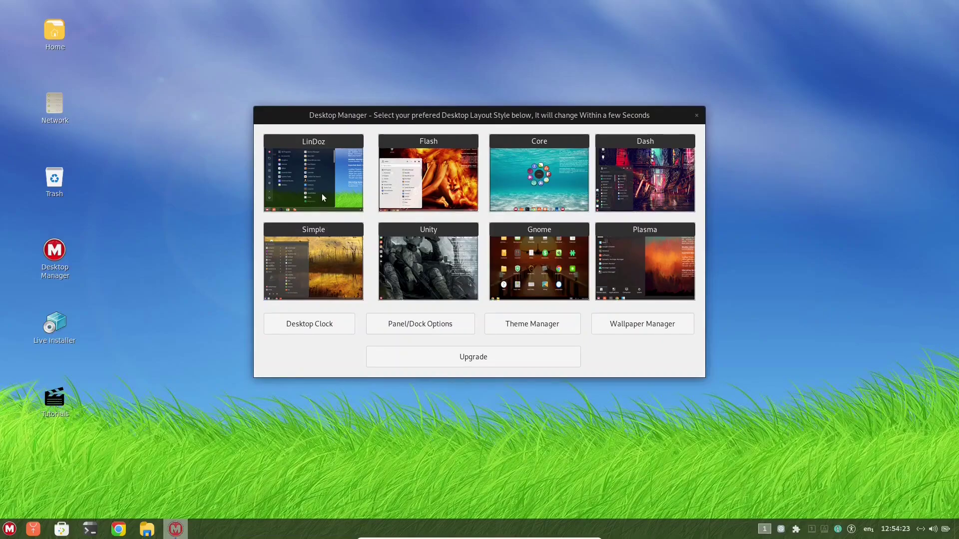
{"action": "left_click", "coordinate": [9, 530]}
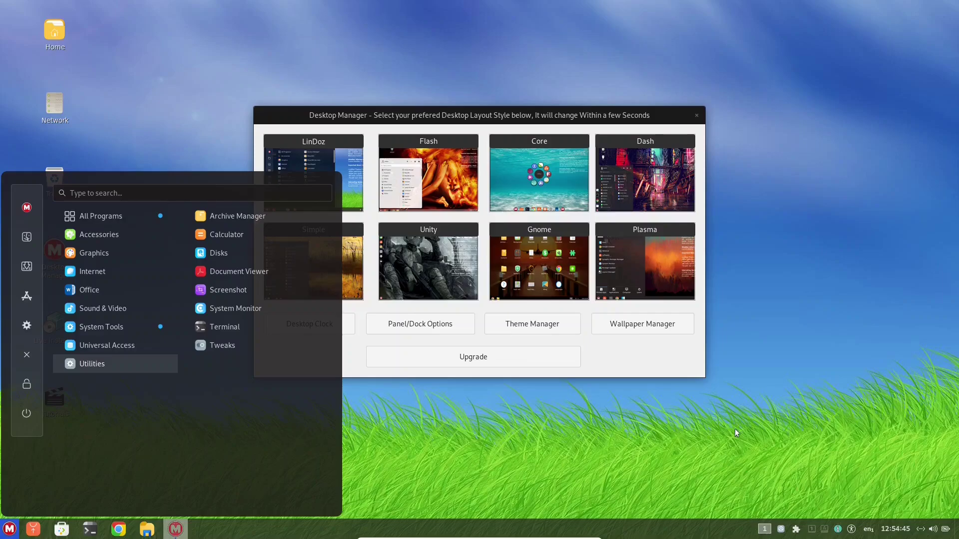
{"action": "left_click", "coordinate": [840, 432]}
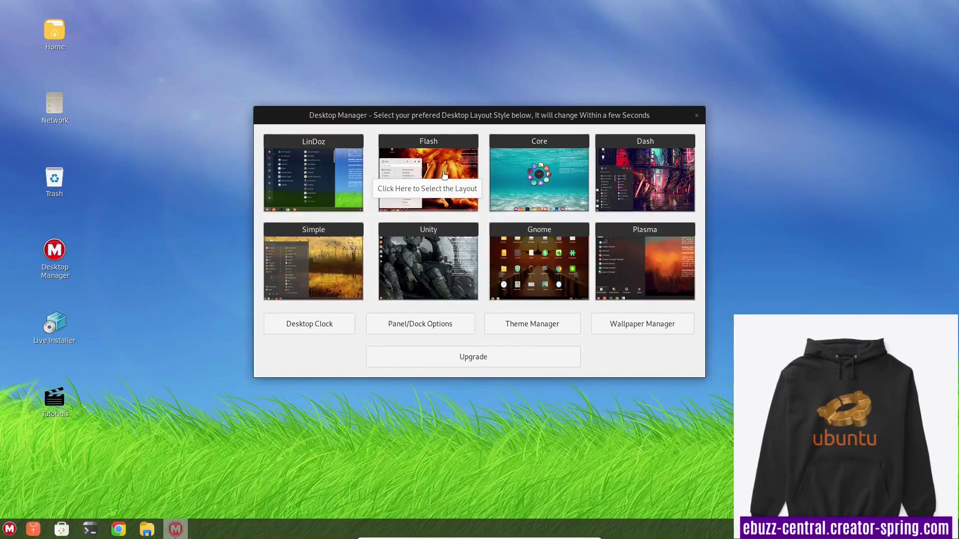
Switch the desktop to the Flash layout and browse the categories of its application menu, including Accessories, Sound & Video and Utilities.
{"action": "left_click", "coordinate": [443, 175]}
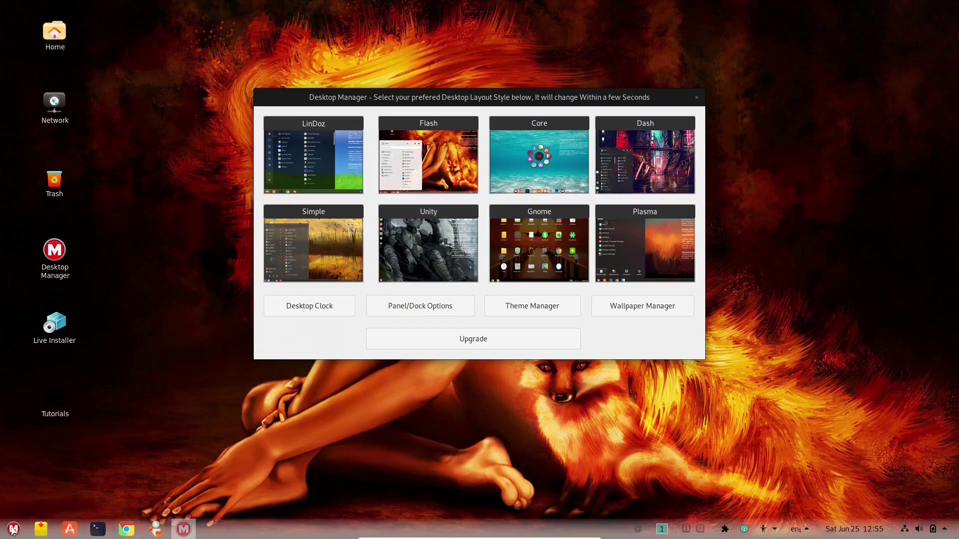
{"action": "left_click", "coordinate": [14, 529]}
{"action": "mouse_move", "coordinate": [79, 329]}
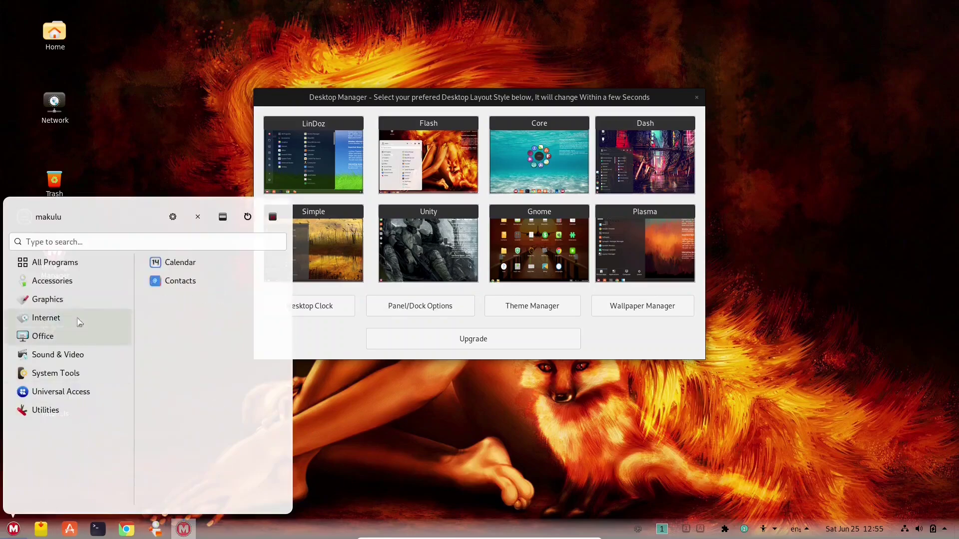
{"action": "mouse_move", "coordinate": [45, 372]}
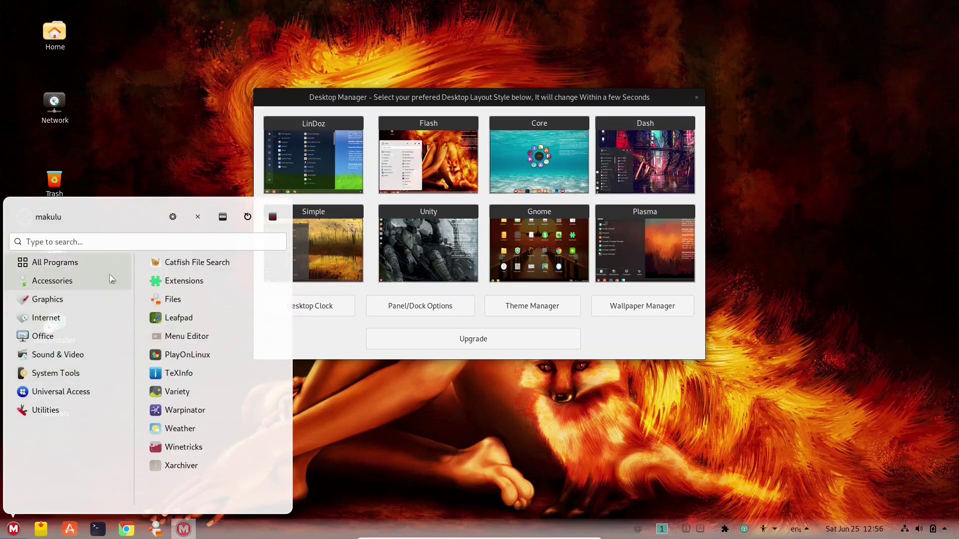
{"action": "mouse_move", "coordinate": [125, 355]}
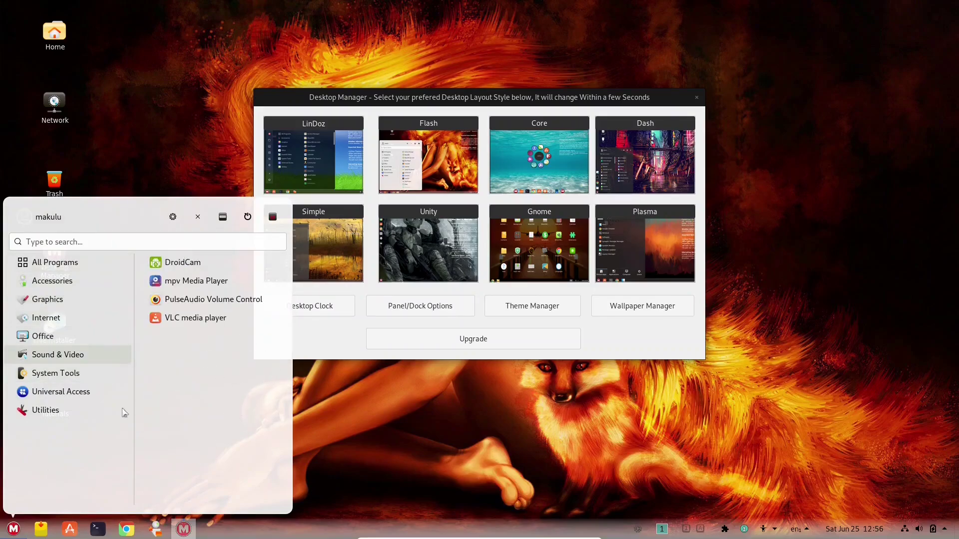
{"action": "mouse_move", "coordinate": [122, 411]}
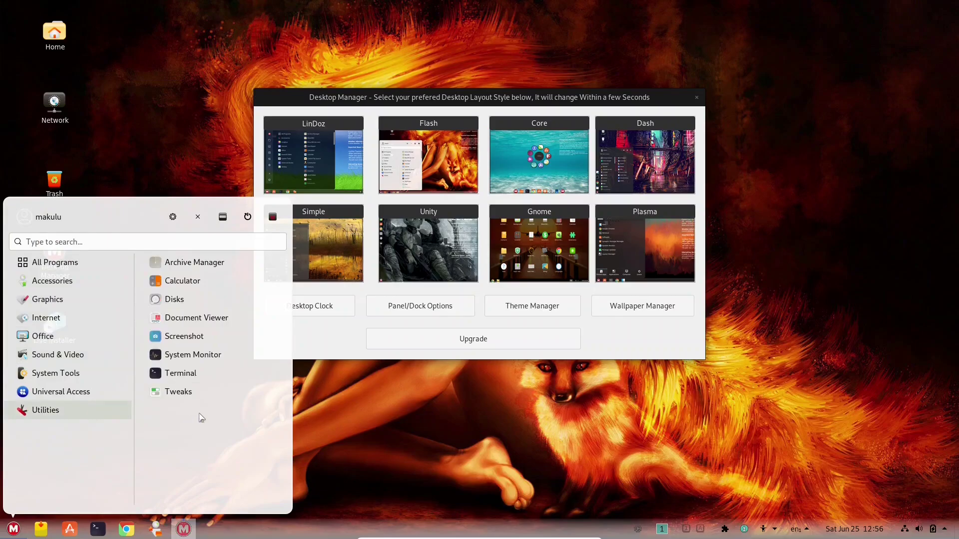
{"action": "left_click", "coordinate": [412, 423]}
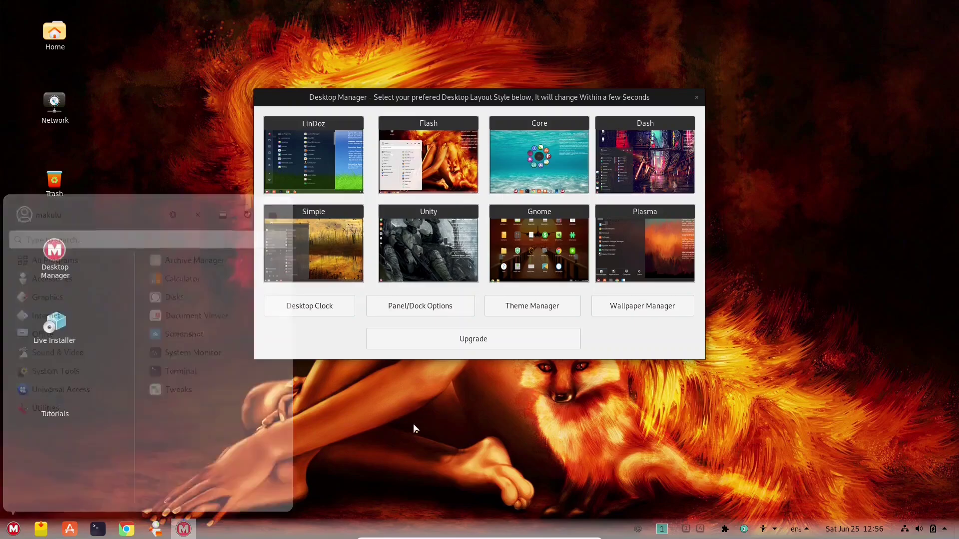
Switch the desktop to the Core layout and move the Desktop Manager window around to try out its window effects.
{"action": "left_click", "coordinate": [543, 159]}
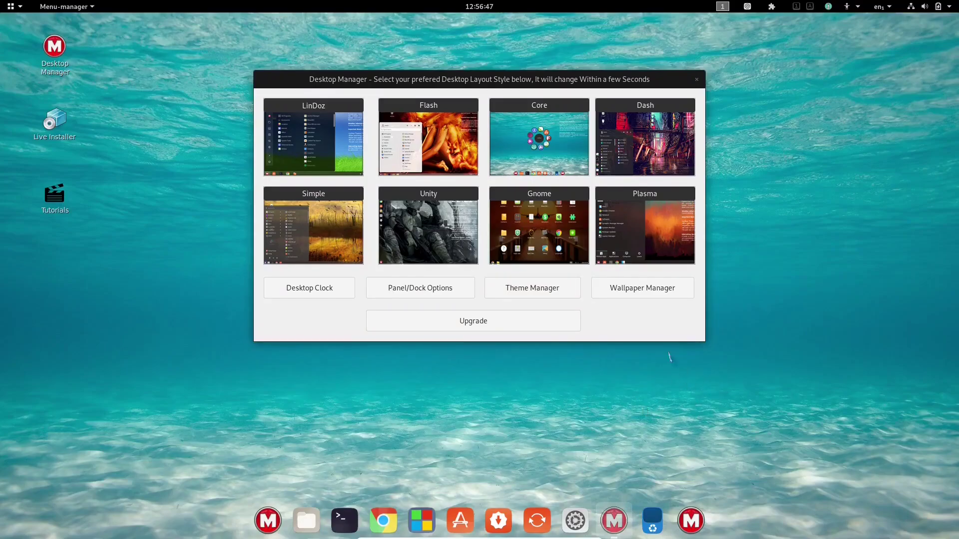
{"action": "left_click_drag", "start_coordinate": [587, 76], "coordinate": [850, 226]}
{"action": "left_click_drag", "start_coordinate": [805, 180], "coordinate": [575, 98]}
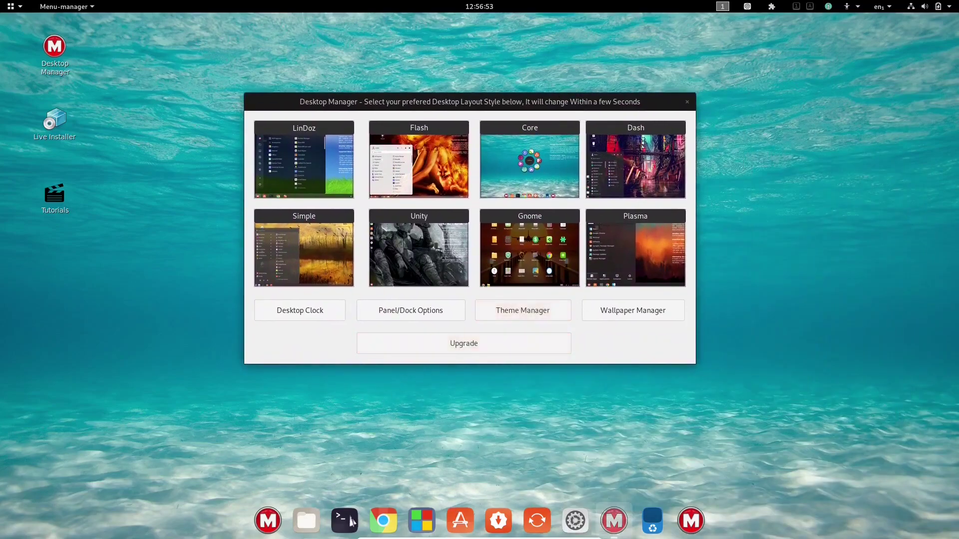
Examine the Core layout's Menu-manager options and the categories of its applications menu, including System Tools.
{"action": "left_click", "coordinate": [92, 7]}
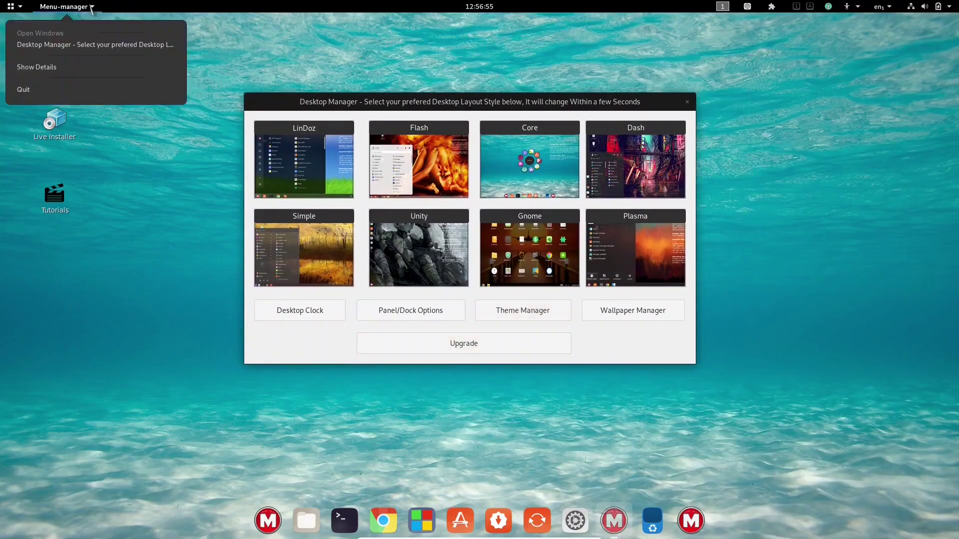
{"action": "left_click", "coordinate": [90, 7]}
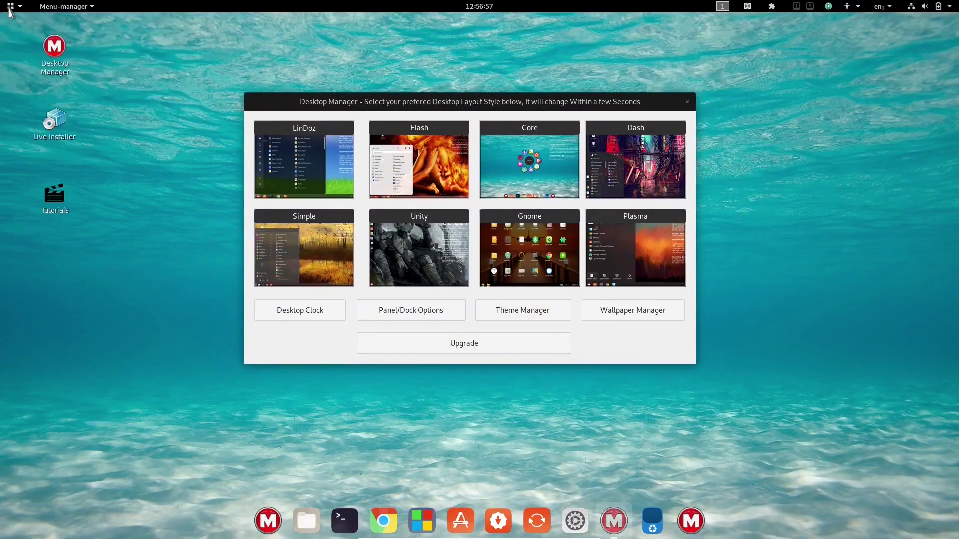
{"action": "left_click", "coordinate": [10, 7]}
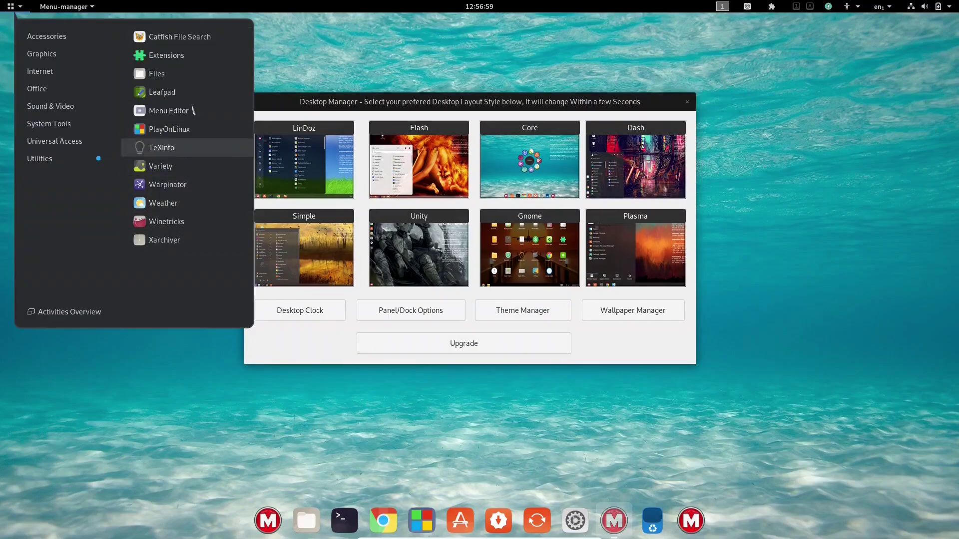
{"action": "mouse_move", "coordinate": [50, 125]}
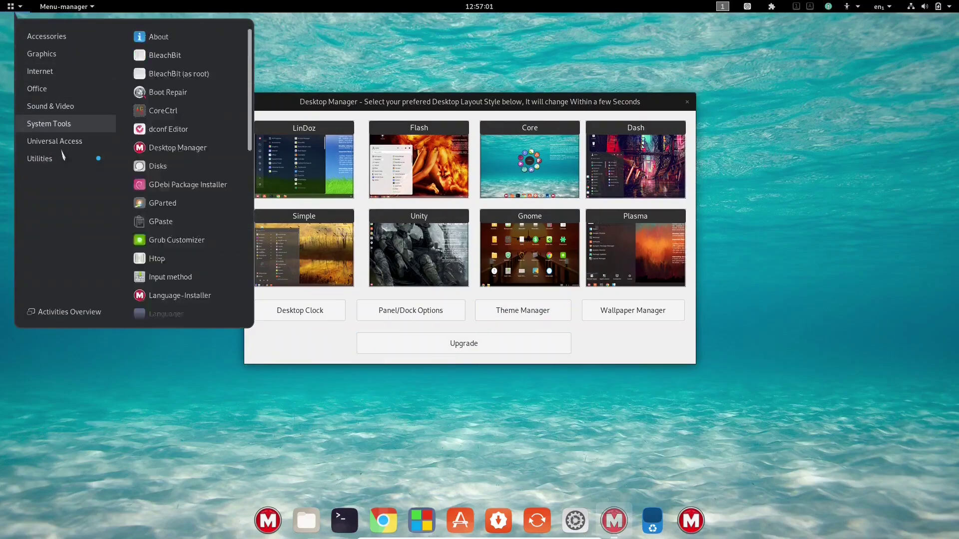
{"action": "left_click", "coordinate": [664, 400]}
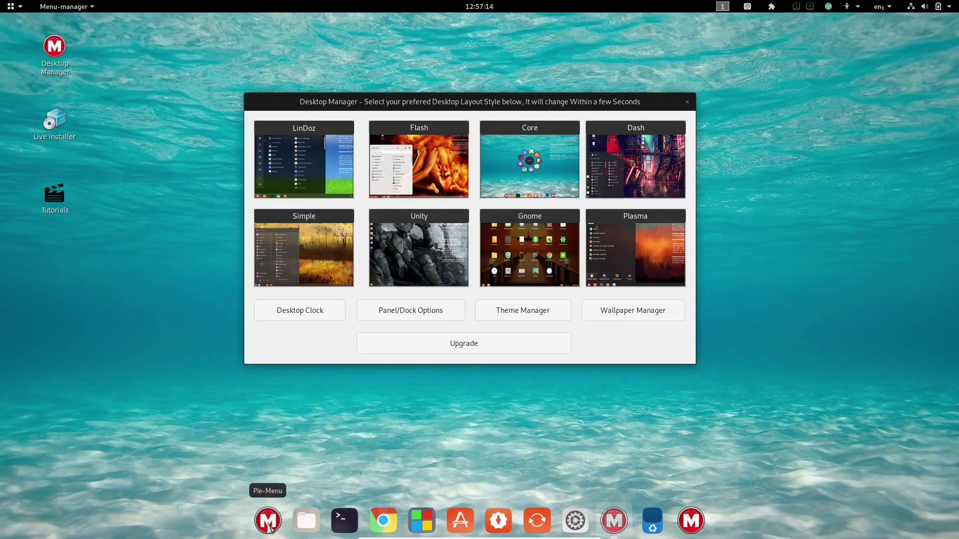
Move the Desktop Manager window out of the way and view the Sound & Video category in the Pie-Menu.
{"action": "left_click_drag", "start_coordinate": [528, 107], "coordinate": [814, 49]}
{"action": "left_click_drag", "start_coordinate": [803, 127], "coordinate": [806, 37]}
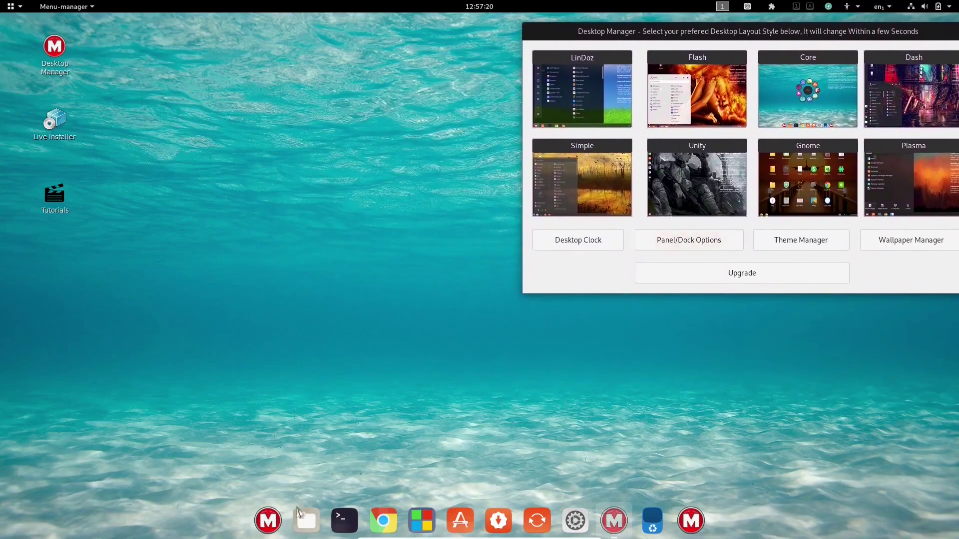
{"action": "left_click", "coordinate": [268, 520]}
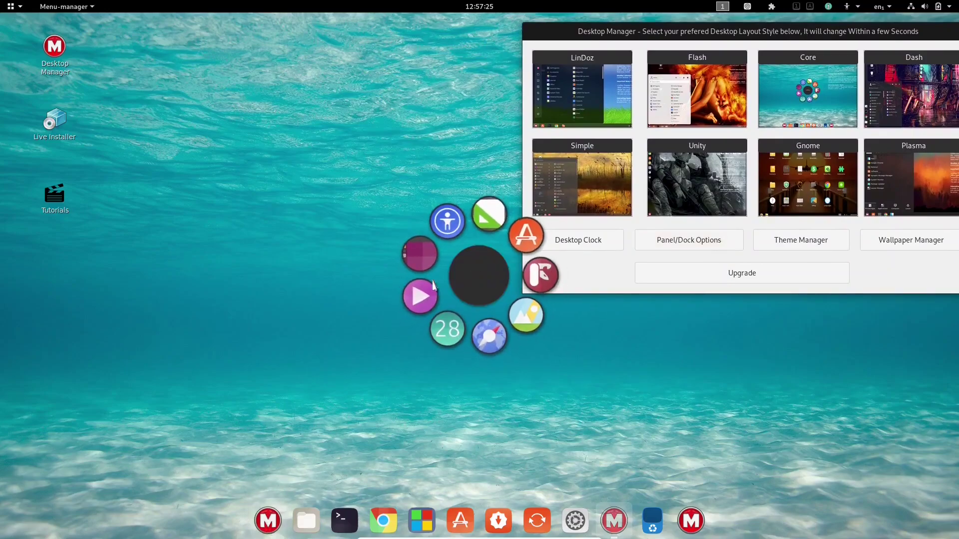
{"action": "left_click", "coordinate": [419, 296]}
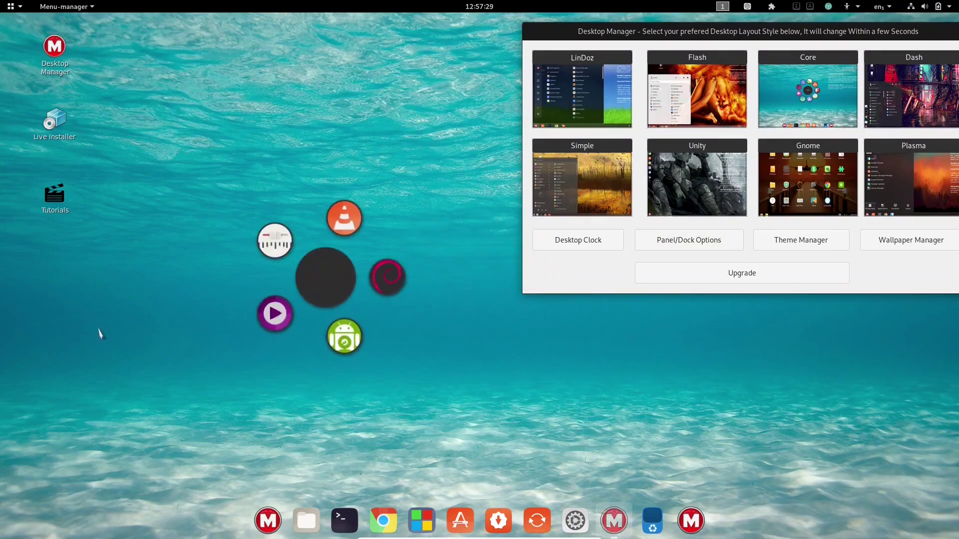
{"action": "left_click", "coordinate": [100, 333]}
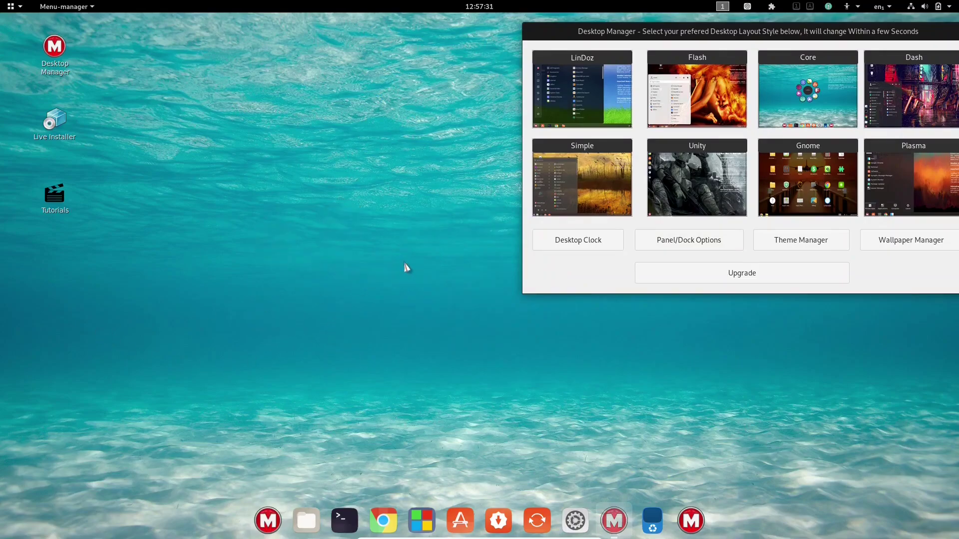
Browse the System Tools category in the Pie-Menu, return to its main ring and close it.
{"action": "left_click", "coordinate": [267, 521]}
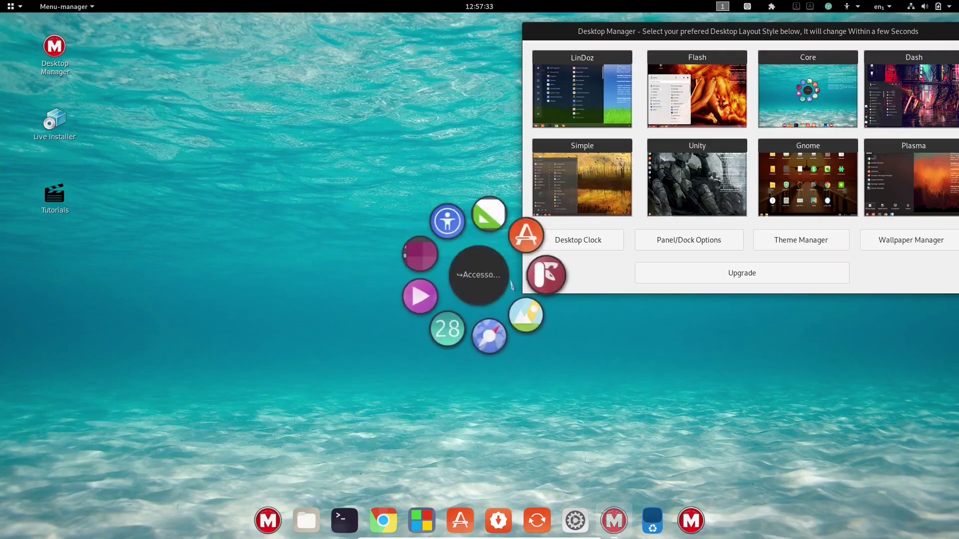
{"action": "left_click", "coordinate": [315, 261]}
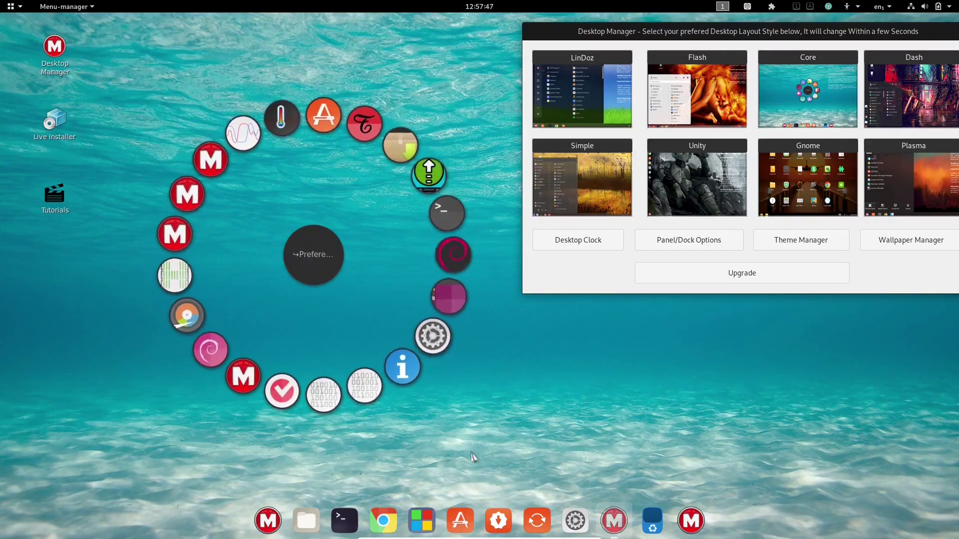
{"action": "left_click", "coordinate": [320, 270]}
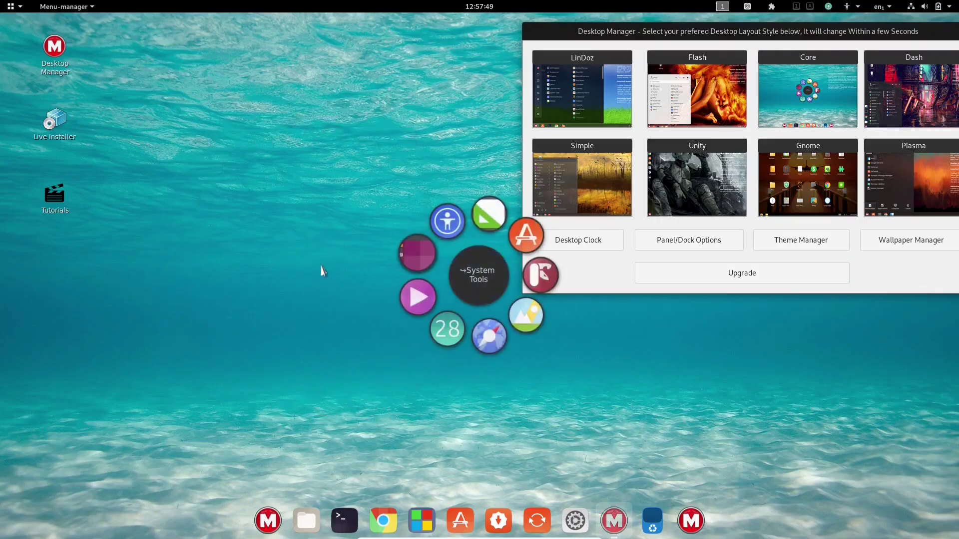
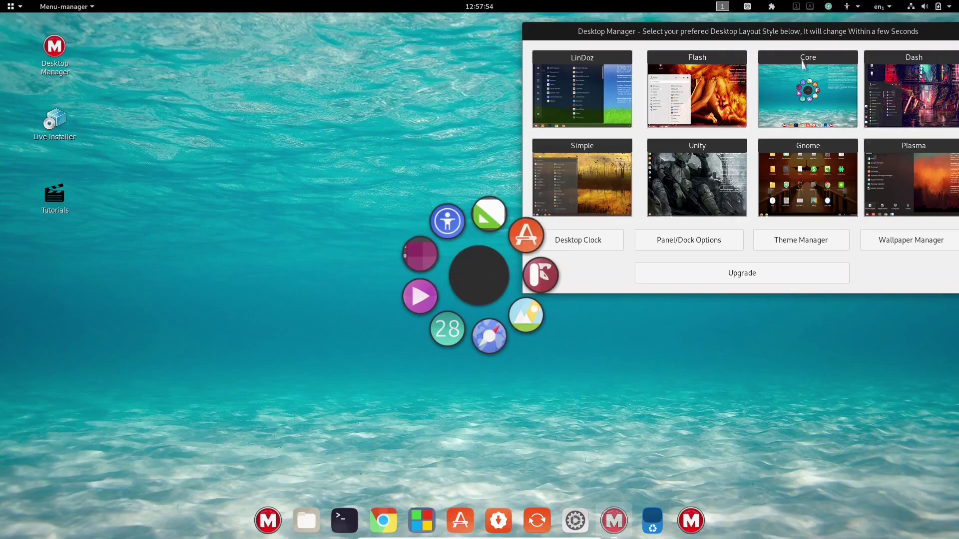
{"action": "left_click", "coordinate": [584, 56]}
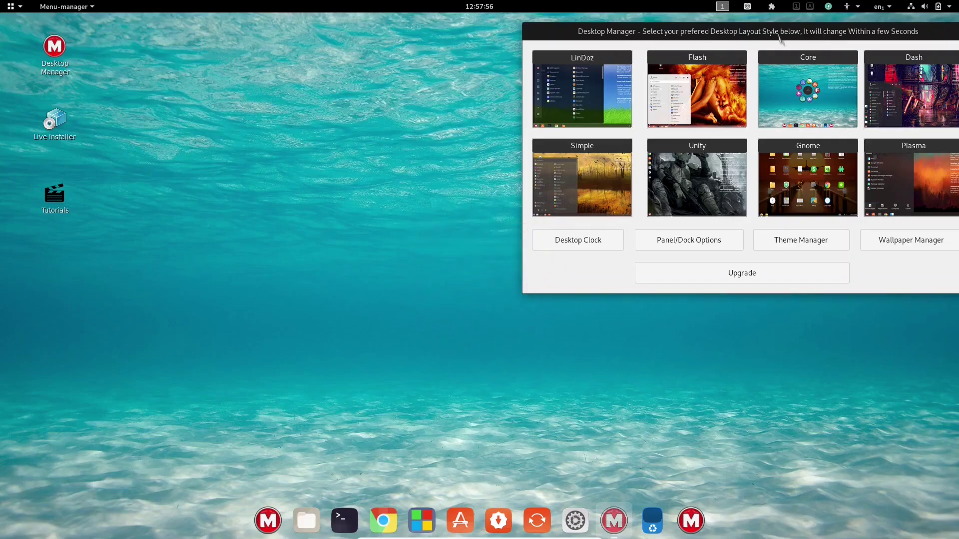
Bring the Desktop Manager window back to the middle, switch to the Dash layout and move the window clear of the menu area.
{"action": "left_click_drag", "start_coordinate": [794, 36], "coordinate": [532, 129]}
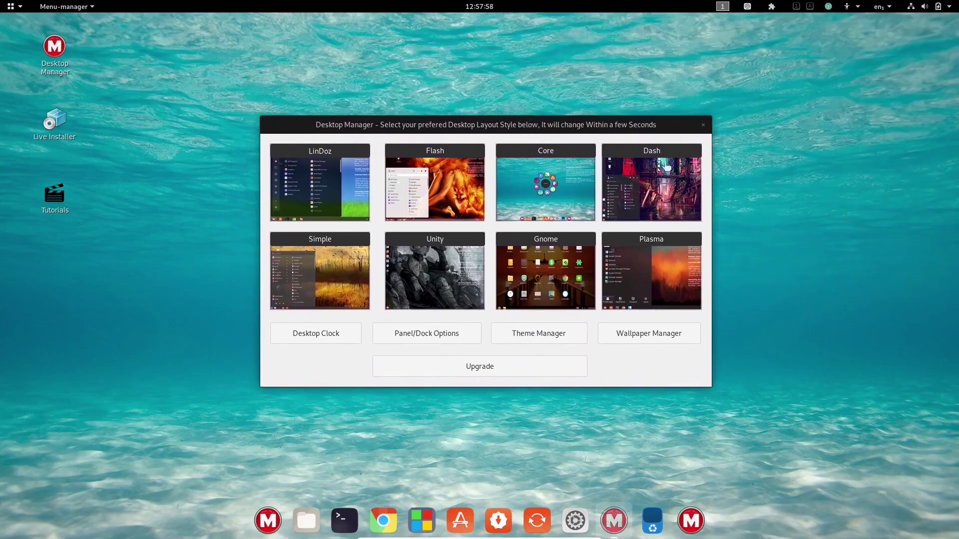
{"action": "left_click", "coordinate": [651, 190]}
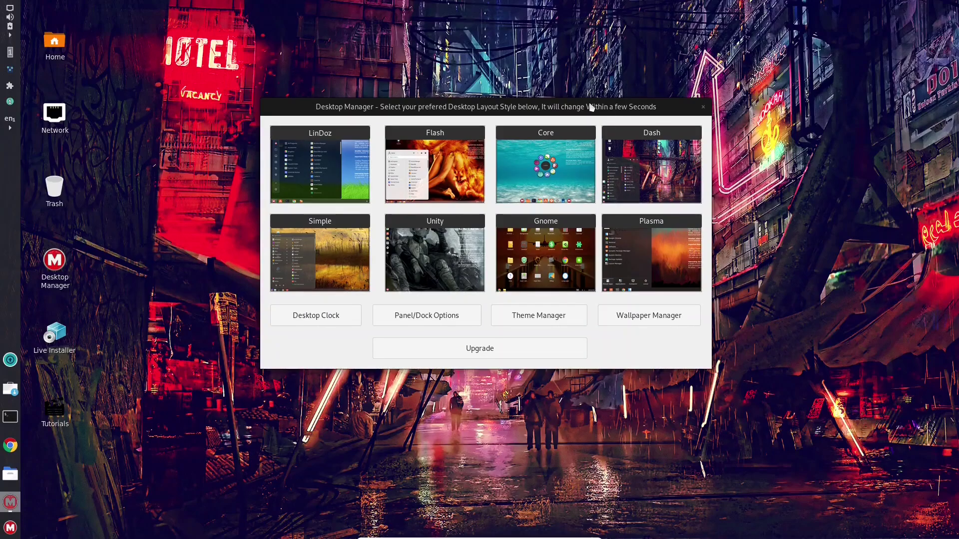
{"action": "left_click_drag", "start_coordinate": [583, 112], "coordinate": [647, 124]}
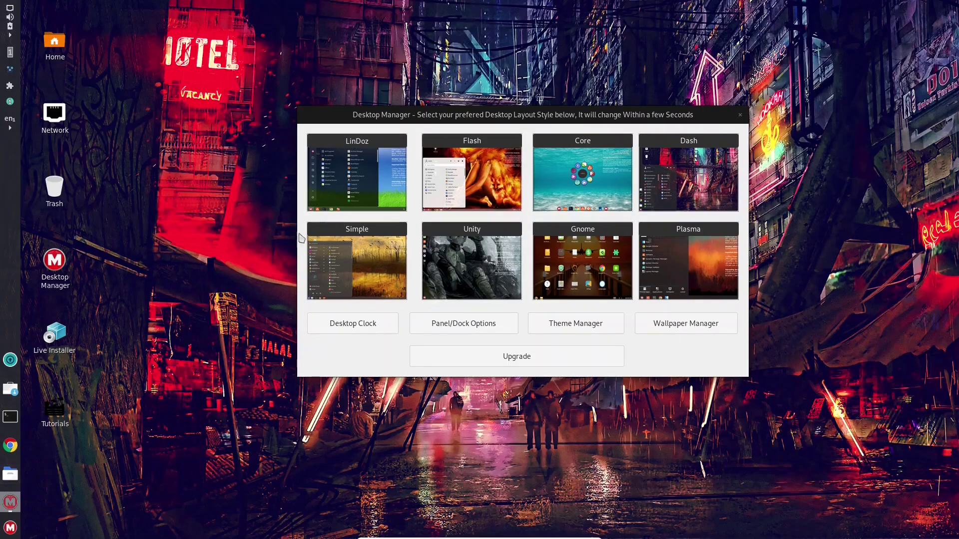
{"action": "left_click_drag", "start_coordinate": [670, 116], "coordinate": [663, 48]}
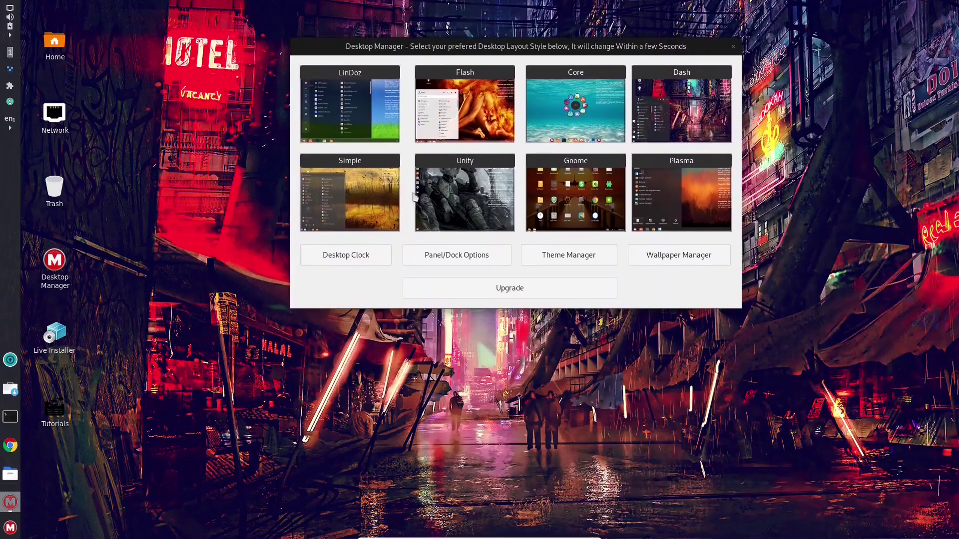
Examine the Dash layout's application menu, including the full program list and the Accessories, Internet and Utilities categories.
{"action": "left_click", "coordinate": [10, 529]}
{"action": "scroll", "coordinate": [95, 348], "scroll_direction": "down", "scroll_amount": 5}
{"action": "scroll", "coordinate": [95, 348], "scroll_direction": "down", "scroll_amount": 5}
{"action": "scroll", "coordinate": [90, 357], "scroll_direction": "up", "scroll_amount": 10}
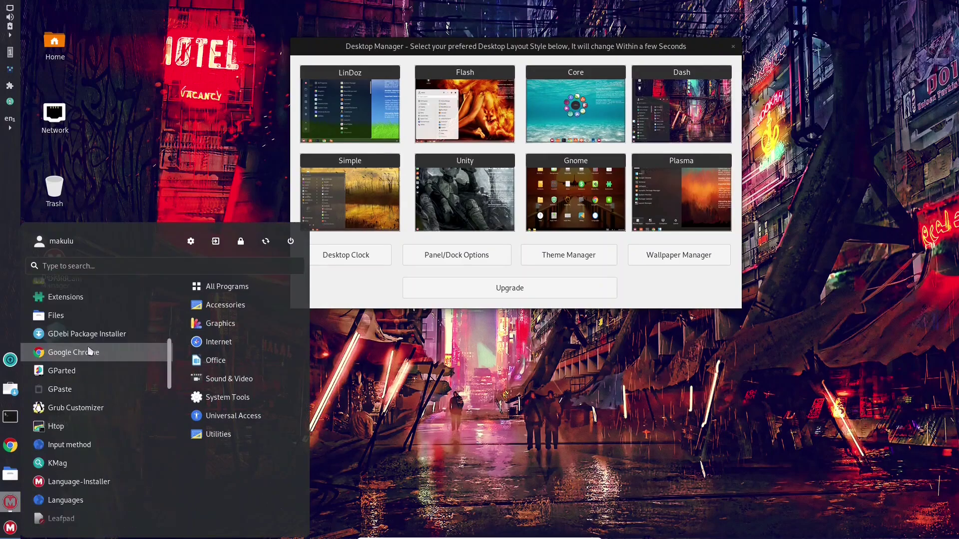
{"action": "scroll", "coordinate": [93, 345], "scroll_direction": "up", "scroll_amount": 5}
{"action": "mouse_move", "coordinate": [222, 311]}
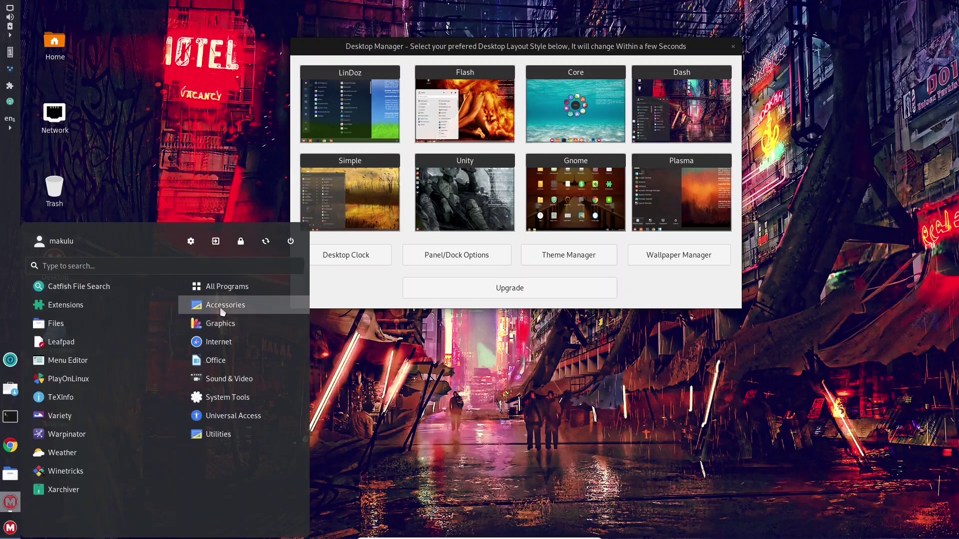
{"action": "mouse_move", "coordinate": [220, 348]}
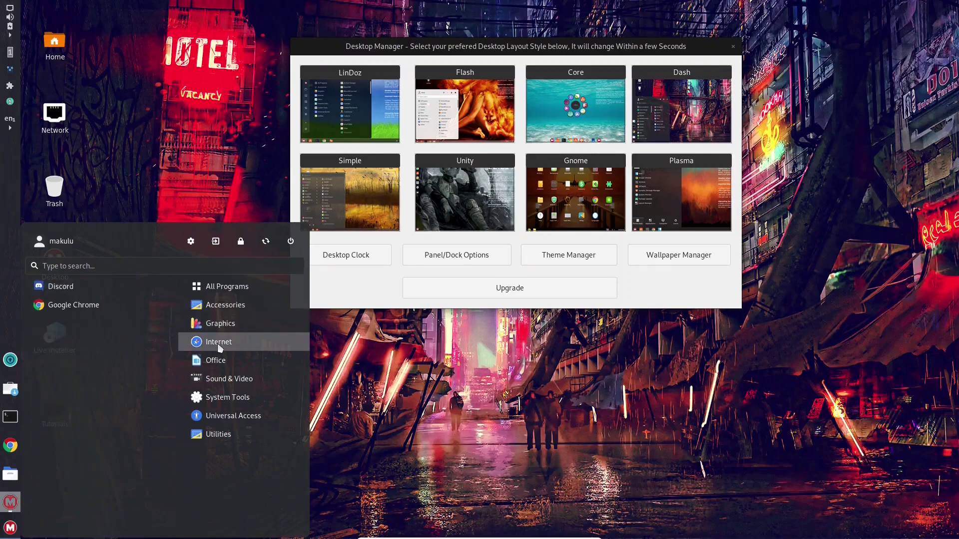
{"action": "mouse_move", "coordinate": [226, 388]}
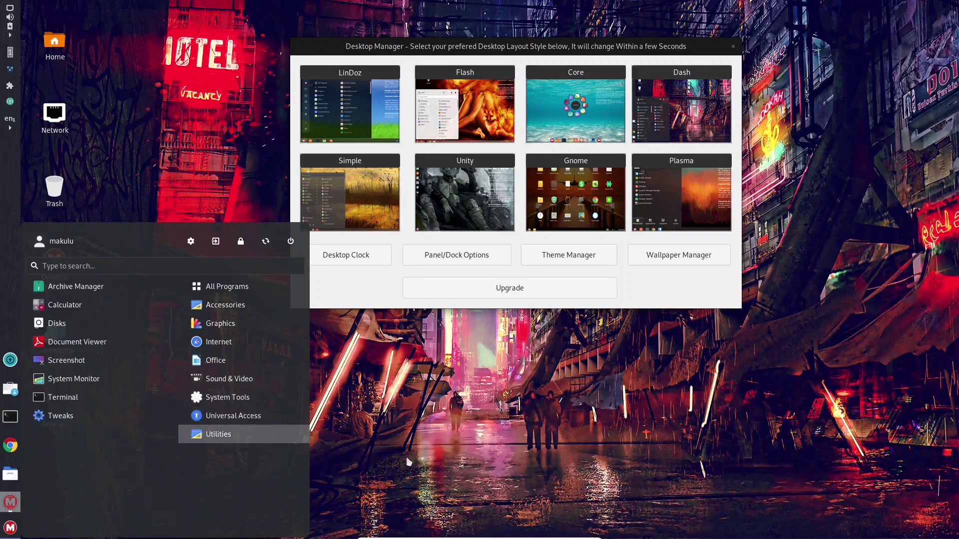
{"action": "left_click", "coordinate": [429, 430]}
Recentre the Desktop Manager window and switch the desktop to the Unity layout.
{"action": "left_click_drag", "start_coordinate": [538, 51], "coordinate": [515, 138]}
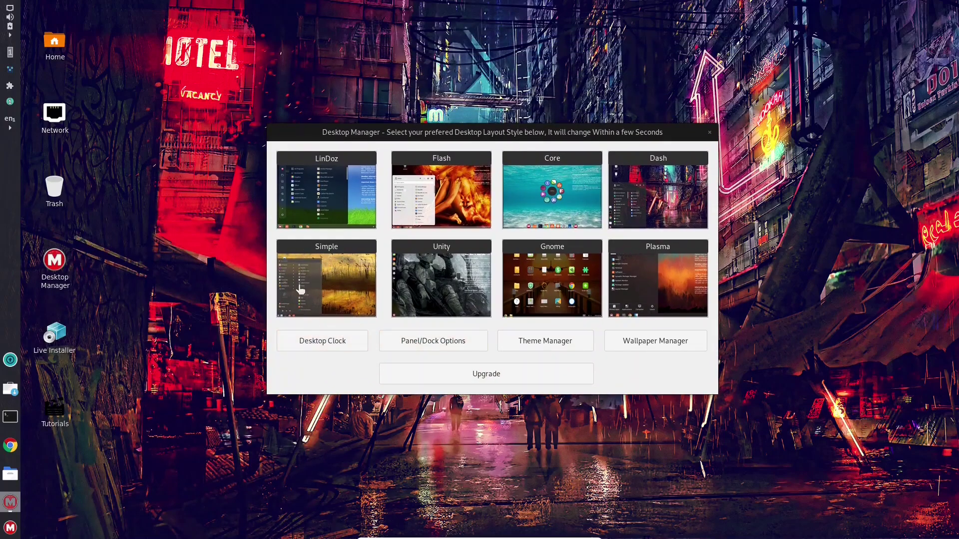
{"action": "left_click", "coordinate": [439, 289]}
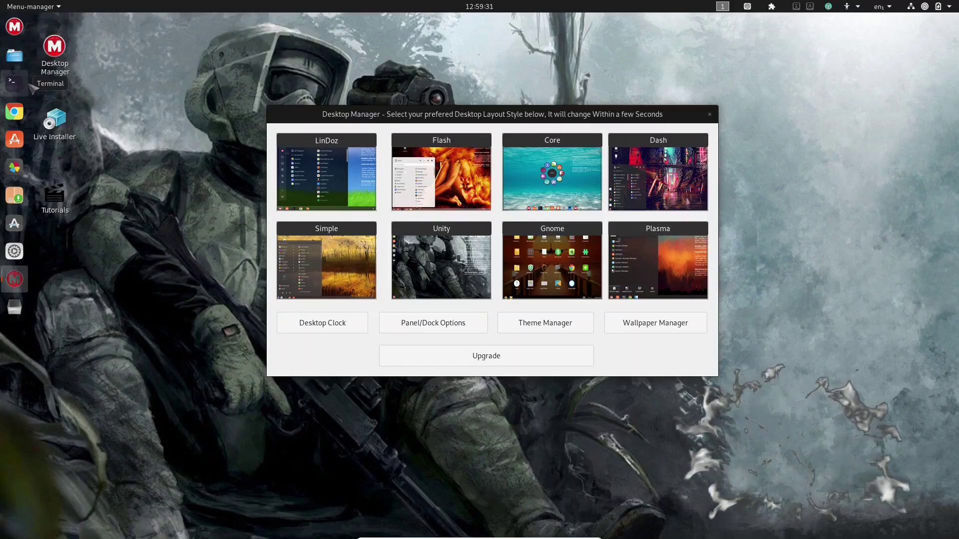
Switch the desktop to the Gnome layout and look through its full-screen grid of all applications.
{"action": "left_click", "coordinate": [559, 271]}
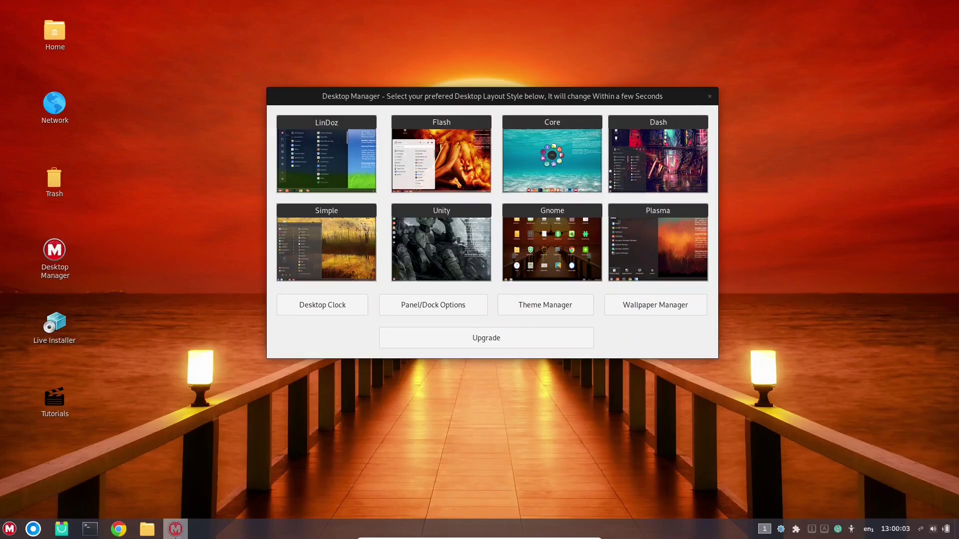
{"action": "left_click", "coordinate": [10, 529]}
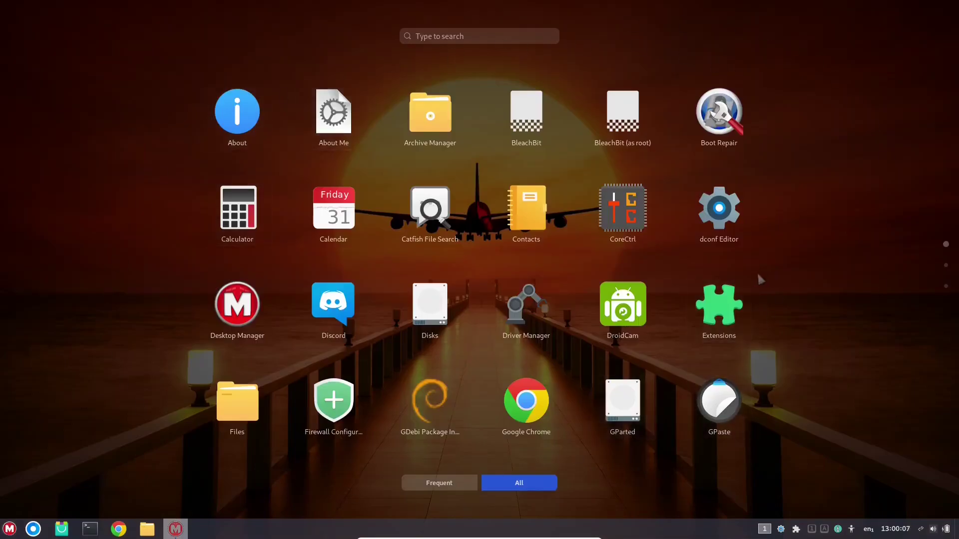
{"action": "scroll", "coordinate": [757, 277], "scroll_direction": "down", "scroll_amount": 2}
{"action": "scroll", "coordinate": [752, 271], "scroll_direction": "up", "scroll_amount": 2}
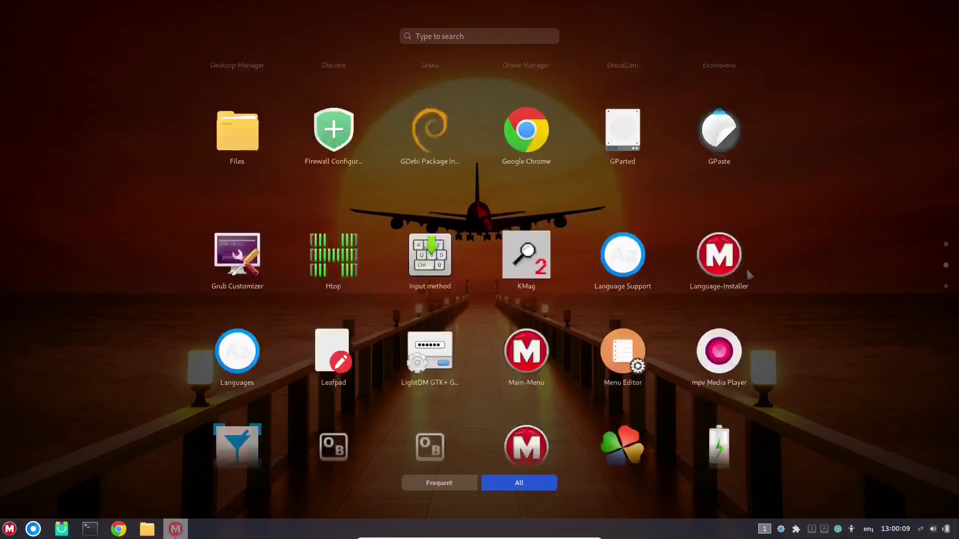
{"action": "scroll", "coordinate": [747, 274], "scroll_direction": "down", "scroll_amount": 1}
{"action": "scroll", "coordinate": [851, 142], "scroll_direction": "up", "scroll_amount": 1}
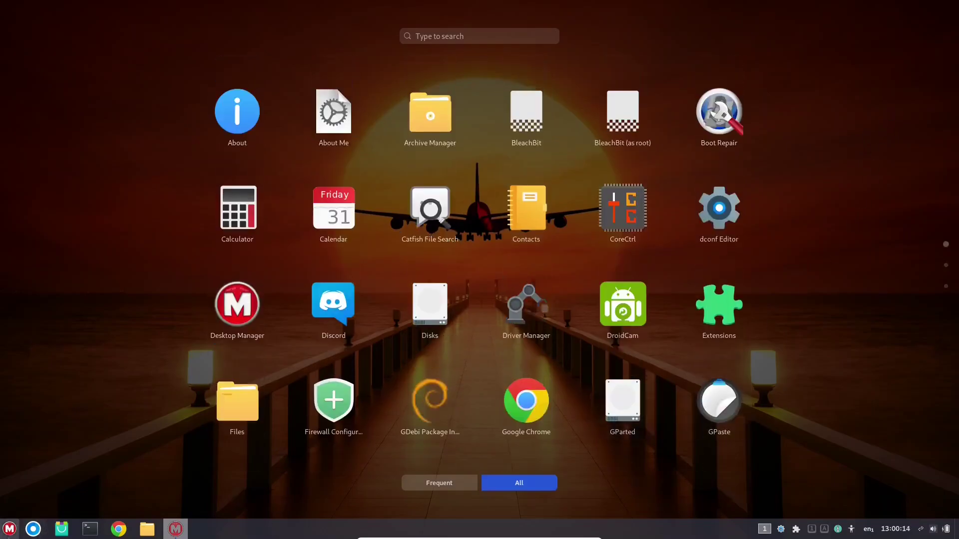
{"action": "left_click", "coordinate": [10, 529]}
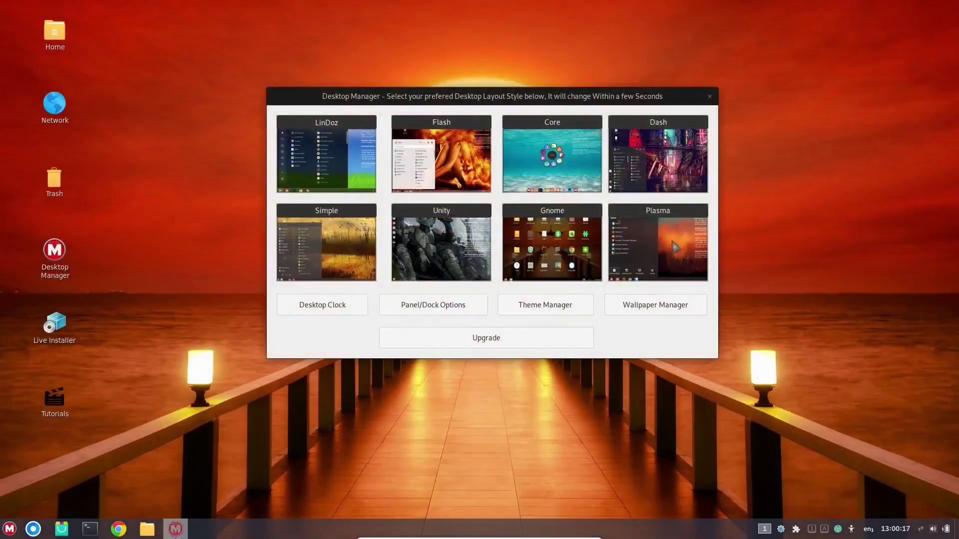
Switch the desktop to the Plasma layout and apply the small white rounded cursor in the Theme Manager.
{"action": "left_click", "coordinate": [674, 243]}
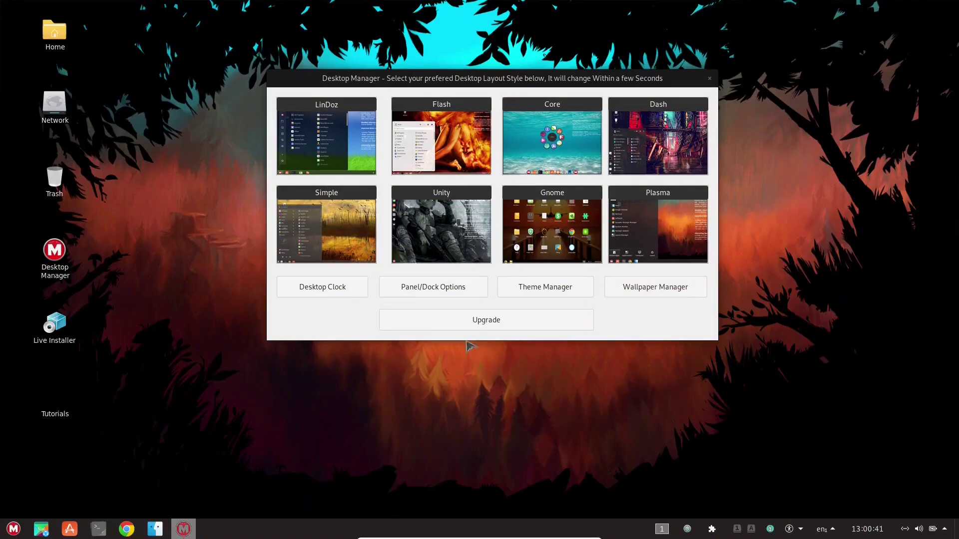
{"action": "left_click", "coordinate": [533, 290]}
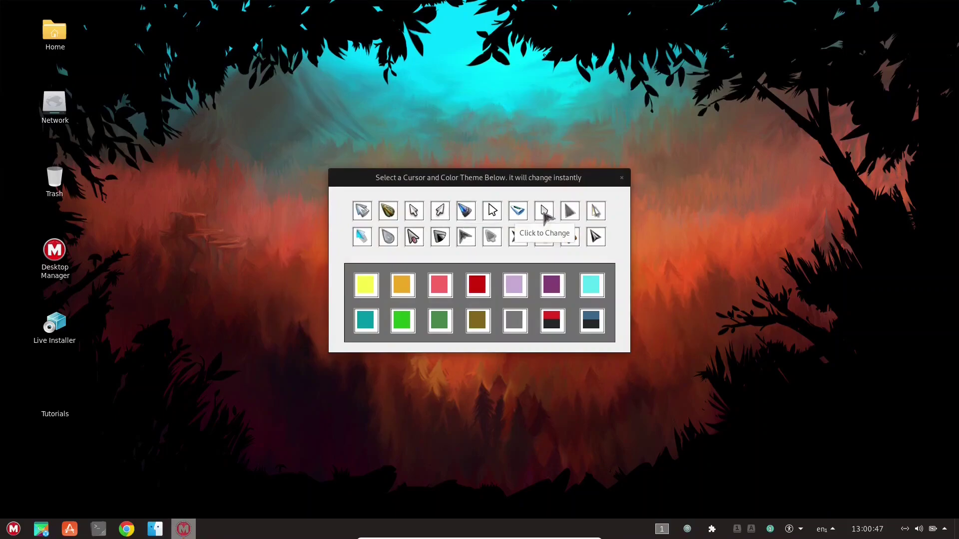
{"action": "left_click", "coordinate": [545, 212]}
{"action": "left_click", "coordinate": [622, 178]}
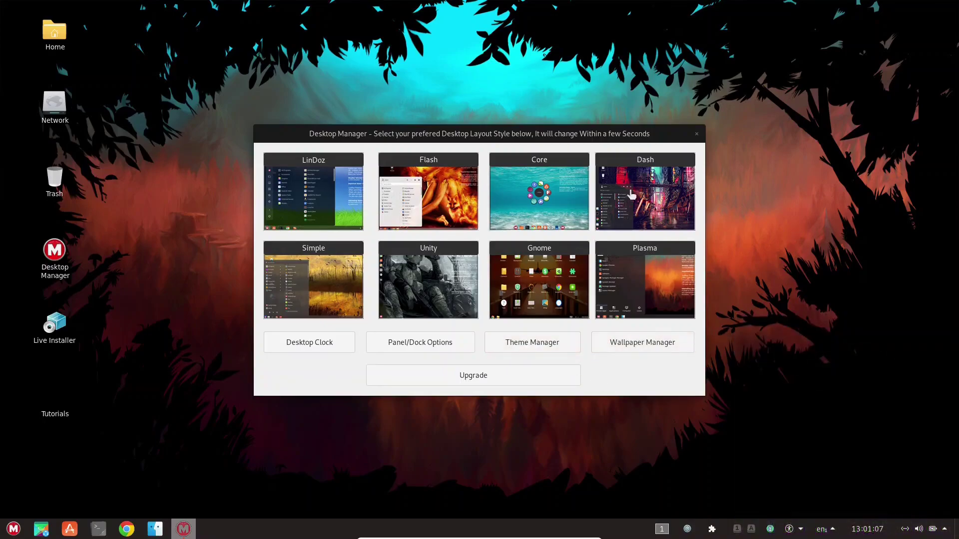
Move the Desktop Manager window clear and examine the Plasma menu's Pinned Apps, Applications, Computer and Leave sections.
{"action": "left_click_drag", "start_coordinate": [593, 139], "coordinate": [576, 57]}
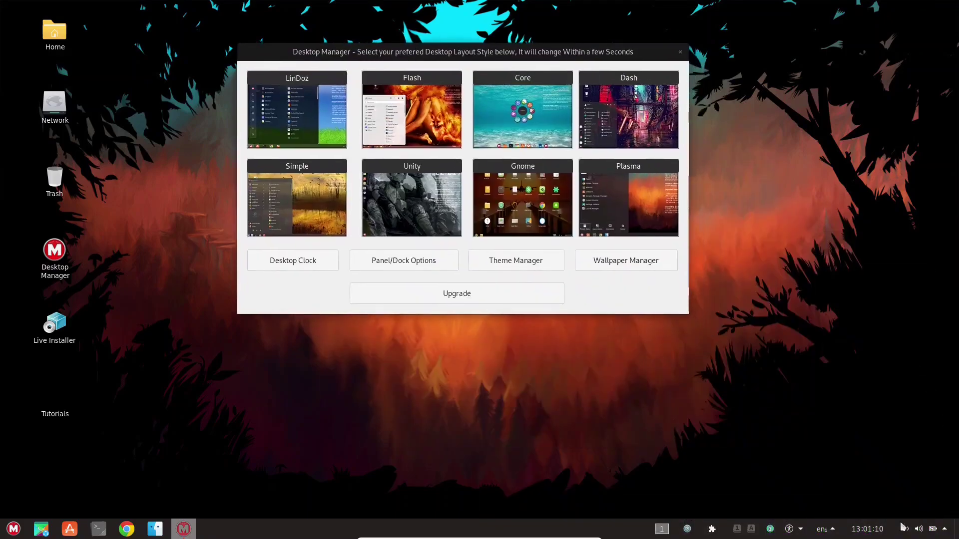
{"action": "left_click", "coordinate": [13, 529]}
{"action": "left_click", "coordinate": [79, 493]}
{"action": "left_click", "coordinate": [140, 498]}
{"action": "left_click", "coordinate": [194, 492]}
{"action": "left_click", "coordinate": [85, 491]}
{"action": "left_click", "coordinate": [30, 492]}
{"action": "left_click", "coordinate": [84, 492]}
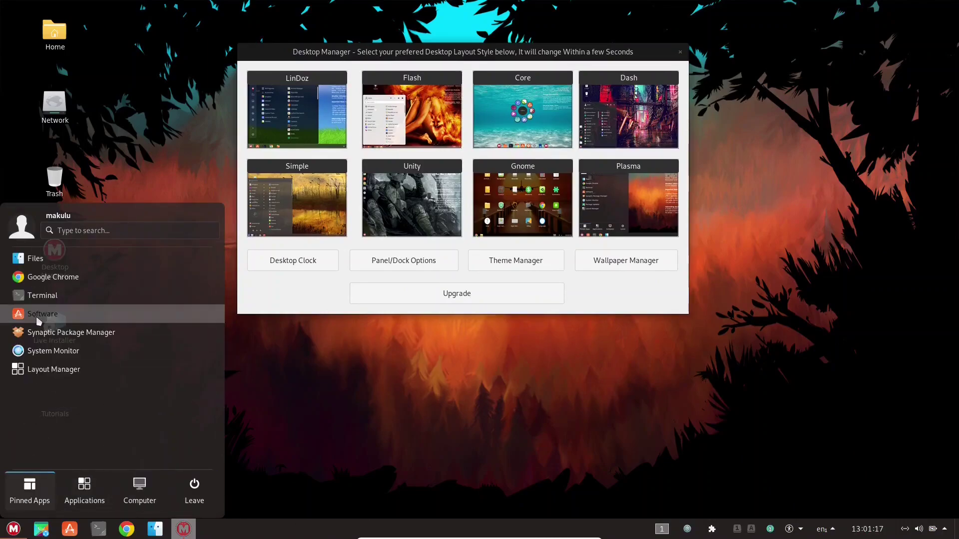
Close the menu, recentre the Desktop Manager window and switch the desktop to the Simple layout.
{"action": "left_click", "coordinate": [547, 48]}
{"action": "left_click_drag", "start_coordinate": [548, 48], "coordinate": [563, 128]}
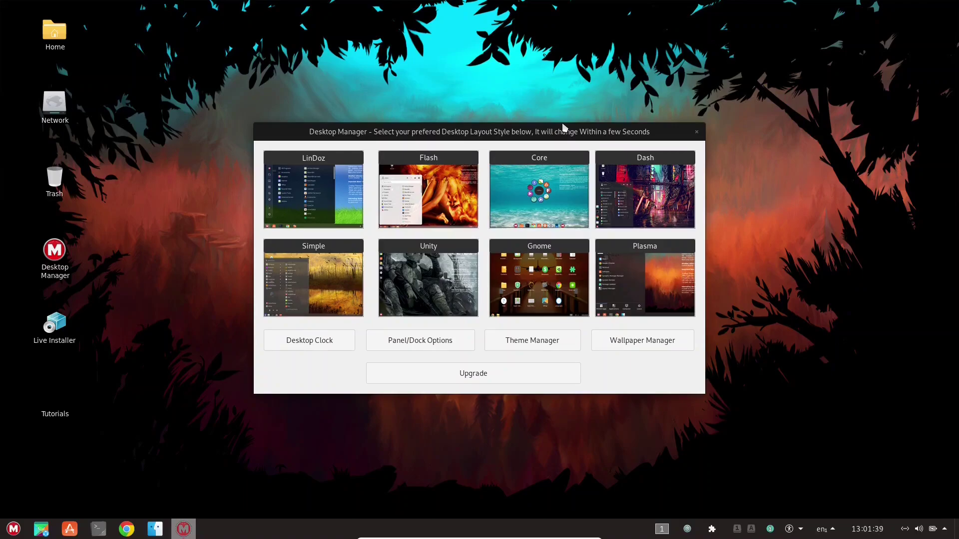
{"action": "left_click", "coordinate": [347, 284]}
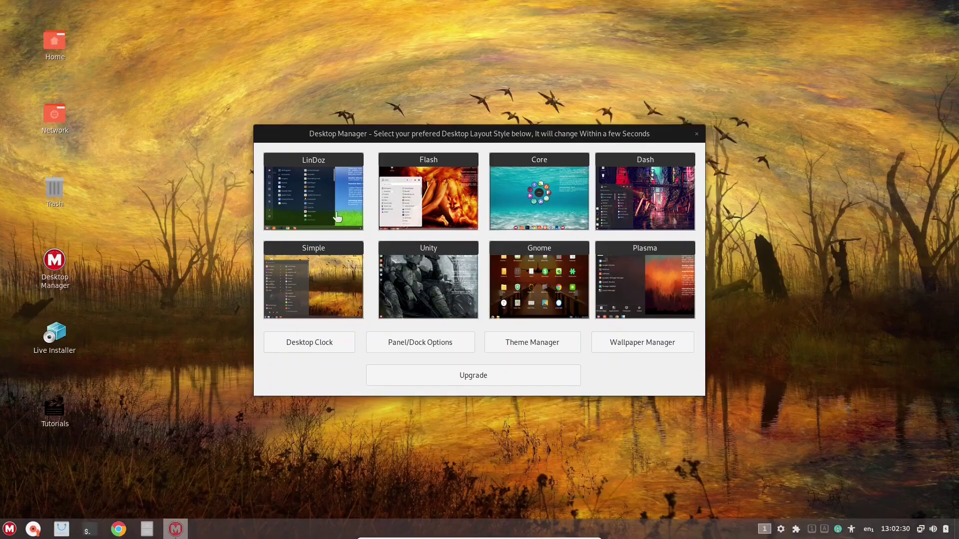
Open the Theme Manager and take a look at the Simple layout's application menu.
{"action": "left_click", "coordinate": [535, 345]}
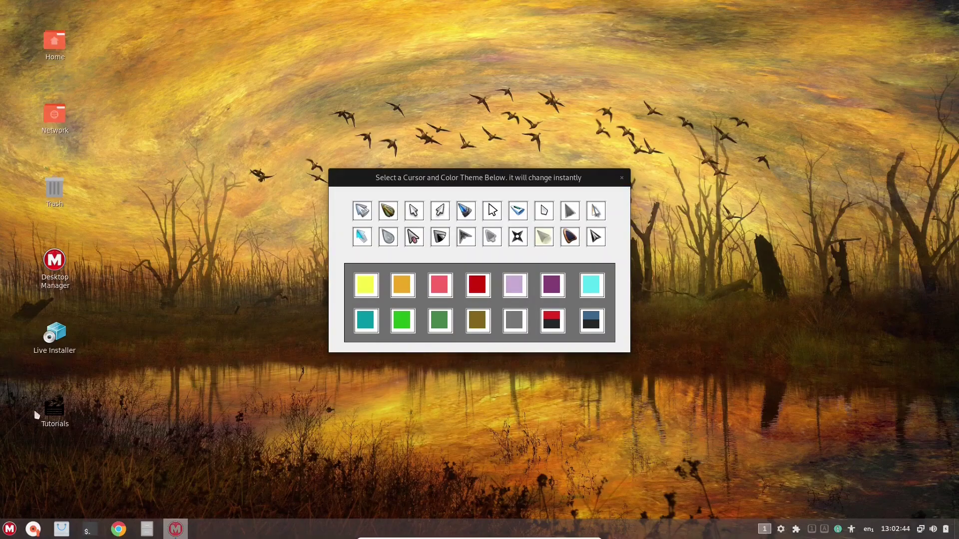
{"action": "left_click", "coordinate": [10, 529]}
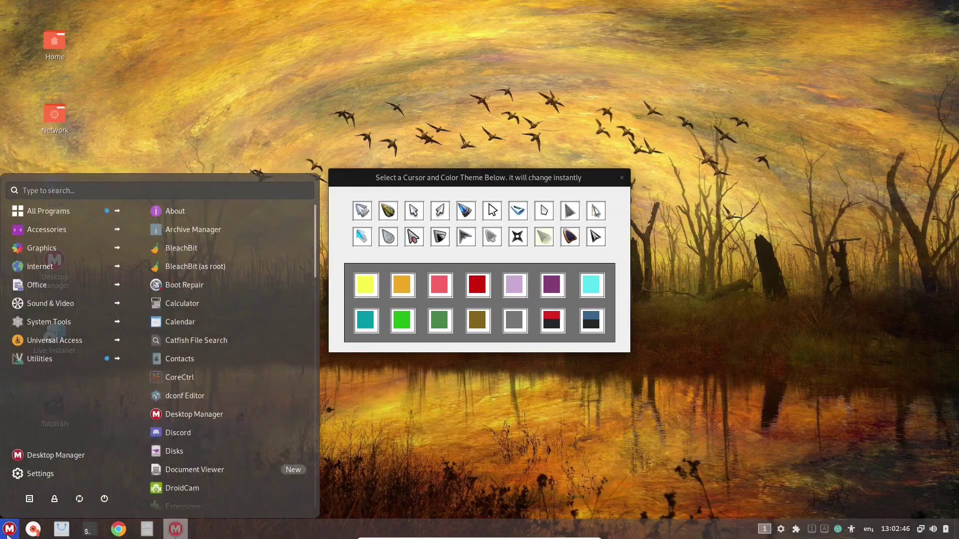
{"action": "key", "text": "Escape"}
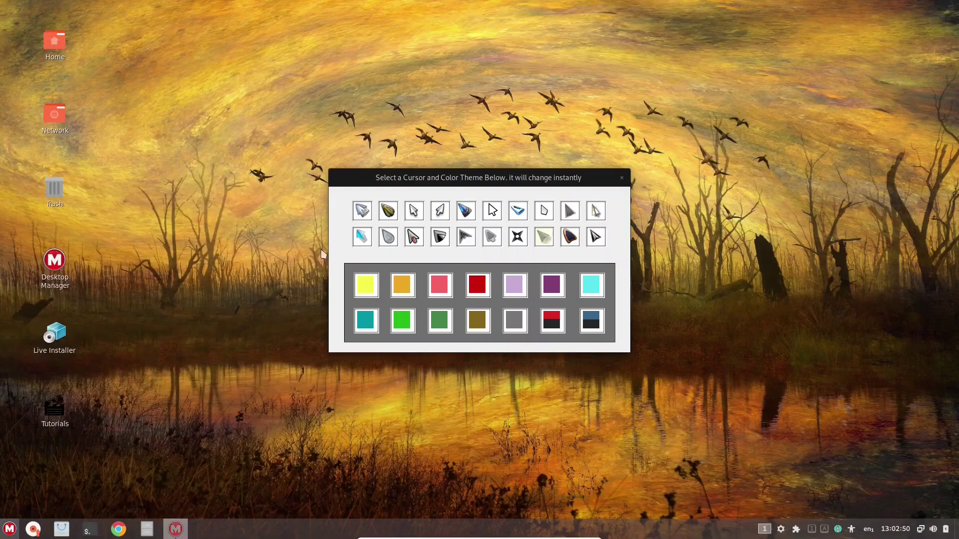
Try several colour themes starting with yellow, apply the muted green one and close the theme window.
{"action": "left_click", "coordinate": [370, 289]}
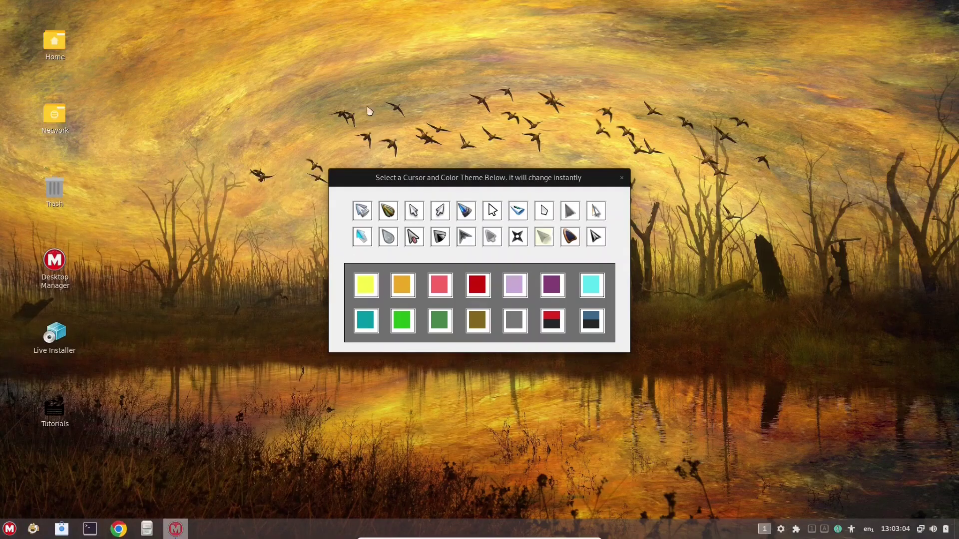
{"action": "left_click", "coordinate": [478, 288]}
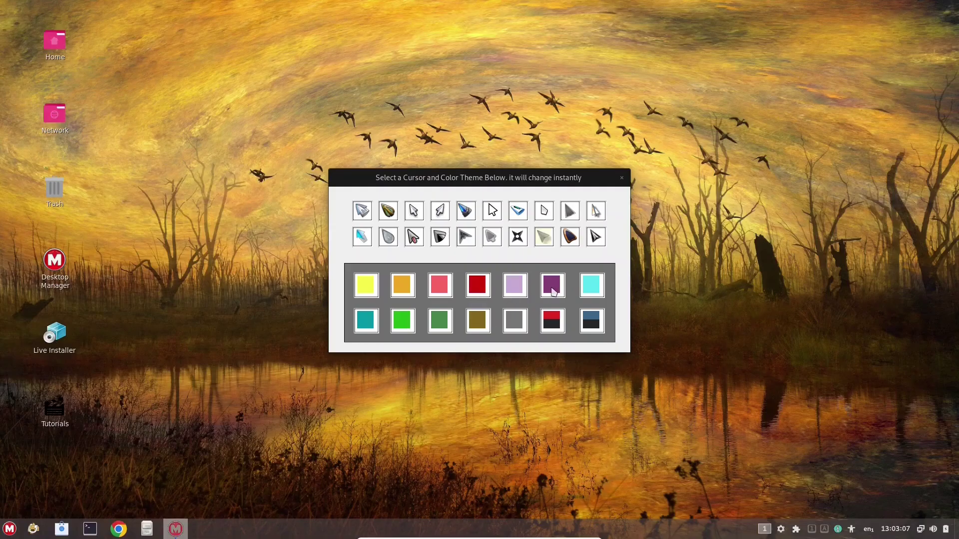
{"action": "left_click", "coordinate": [478, 320]}
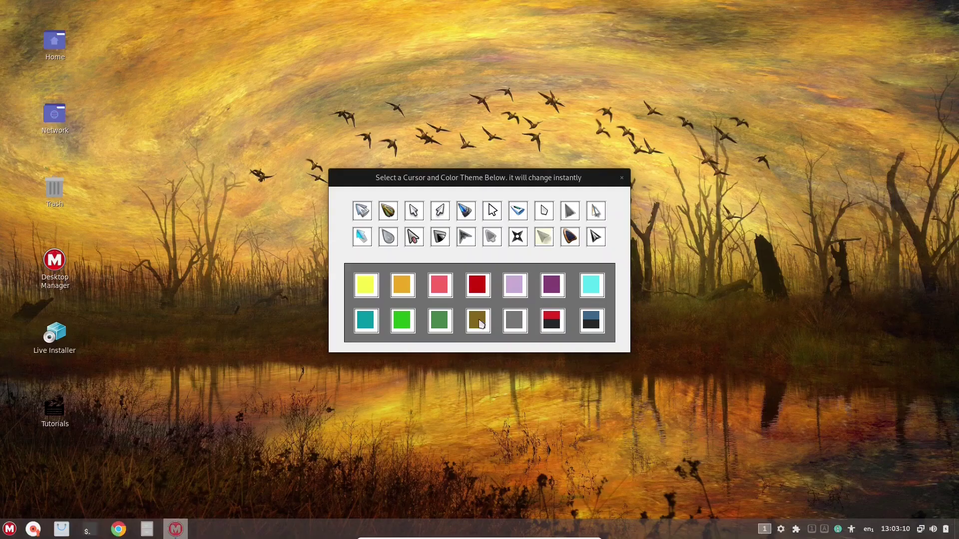
{"action": "left_click", "coordinate": [442, 328]}
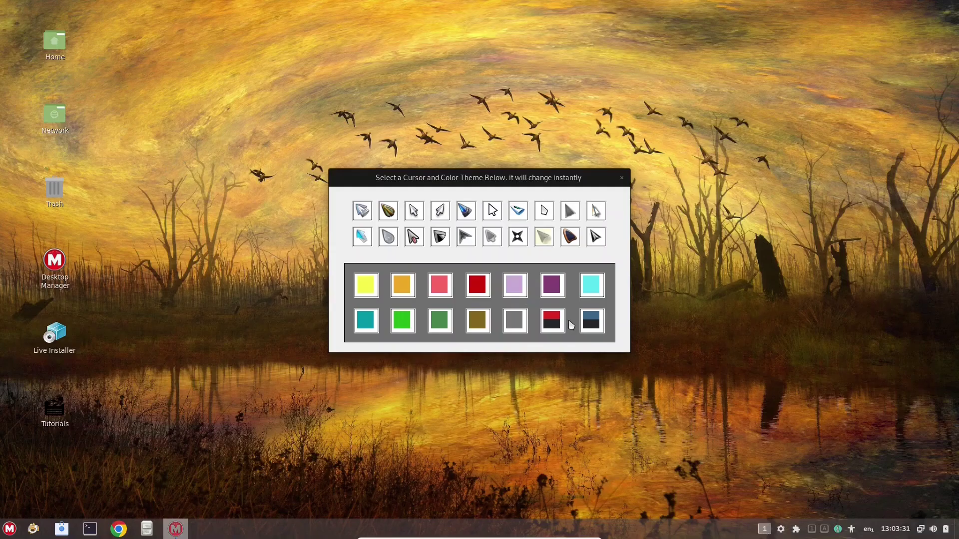
{"action": "left_click", "coordinate": [621, 177]}
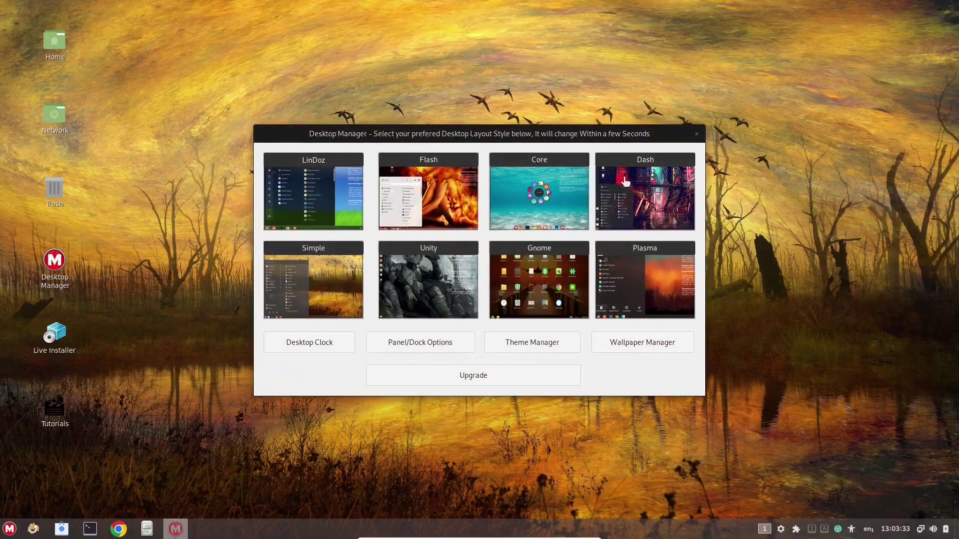